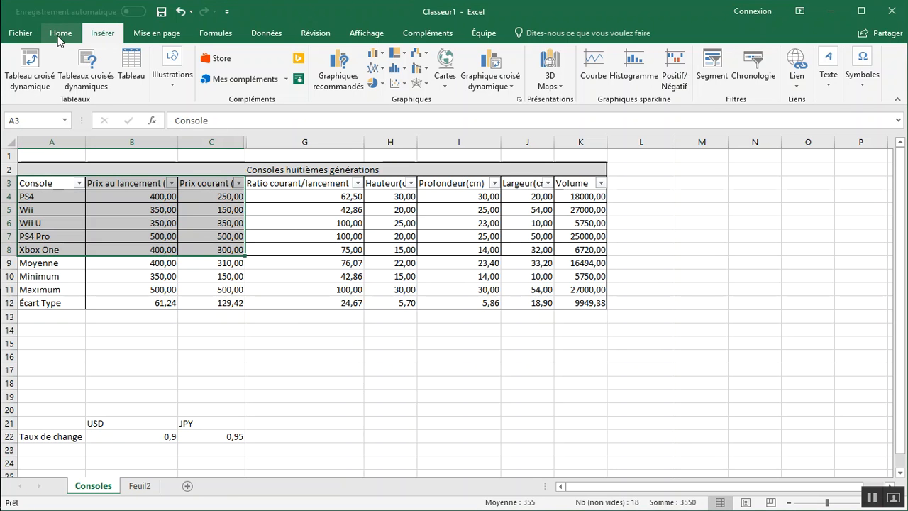
Insert the recommended clustered bar chart (Barres groupées) comparing launch and current prices of the consoles in A3:C8
left_click(57, 37)
left_click(102, 34)
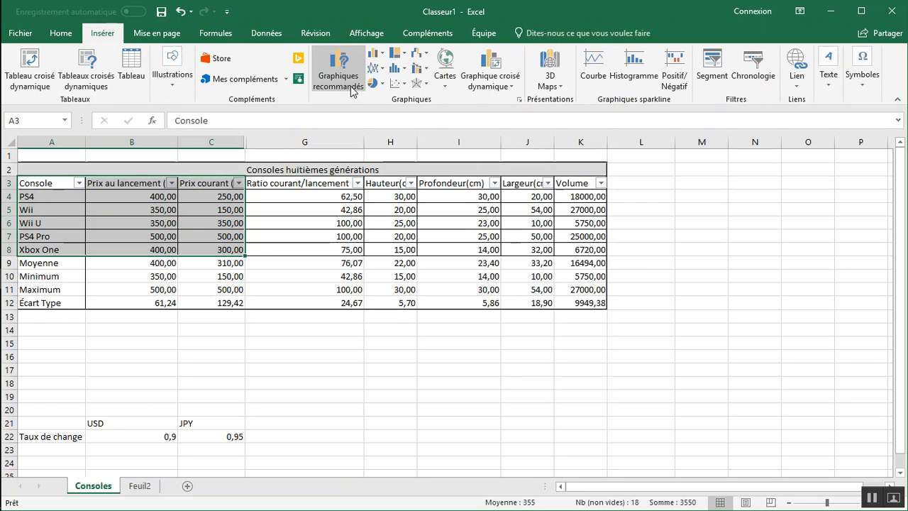
left_click(336, 198)
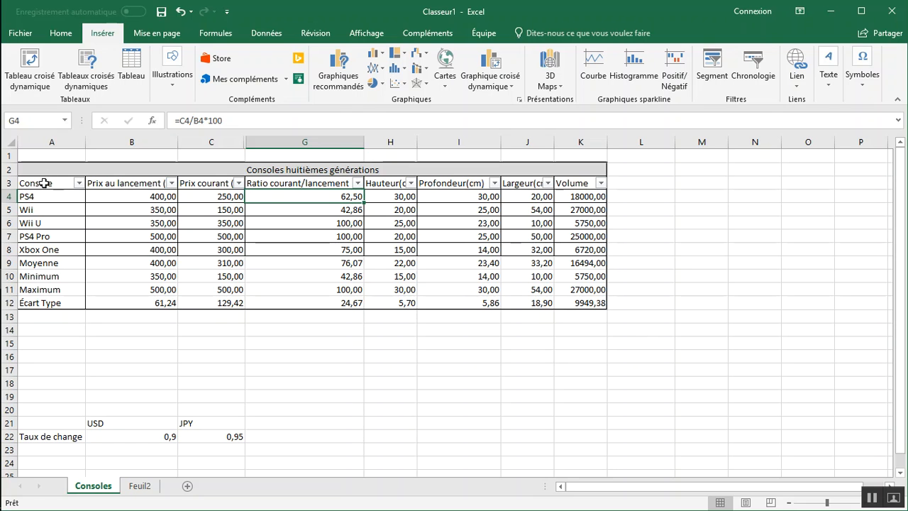
left_click_drag(44, 183, 202, 244)
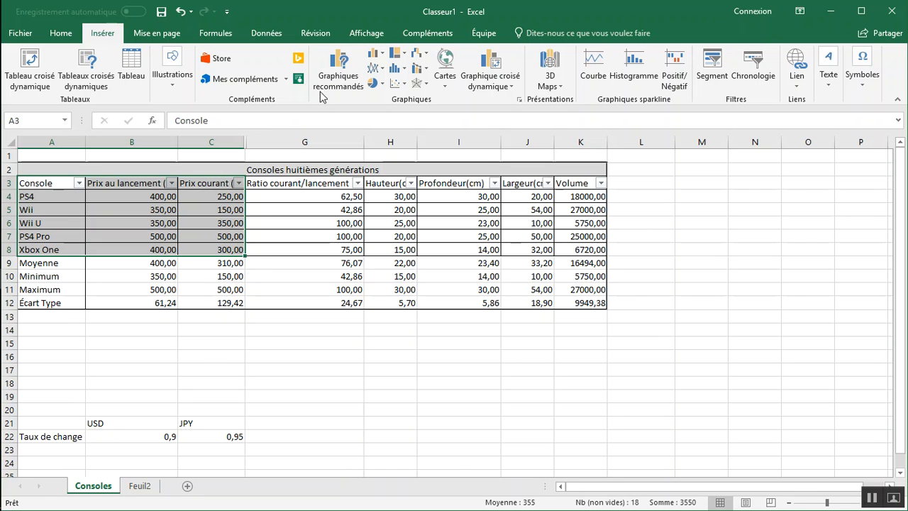
left_click(341, 83)
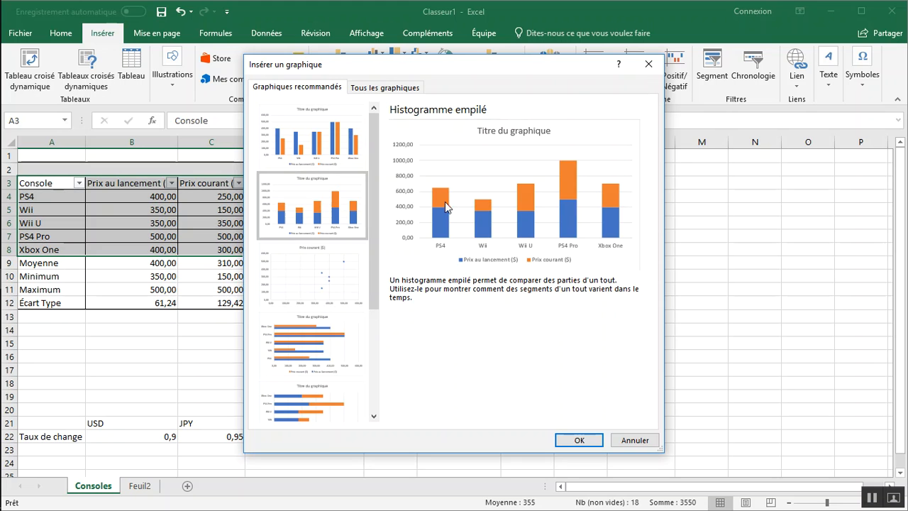
left_click(319, 288)
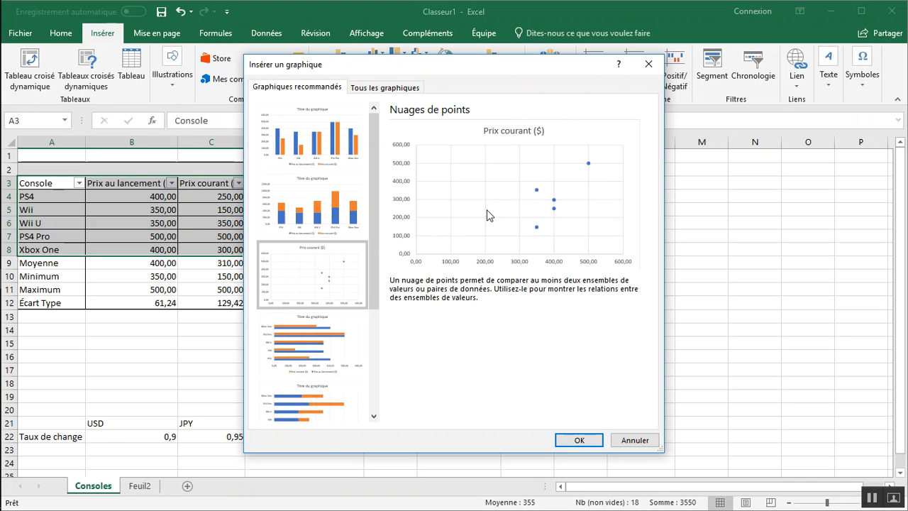
left_click(319, 344)
scroll(309, 269, "down", 3)
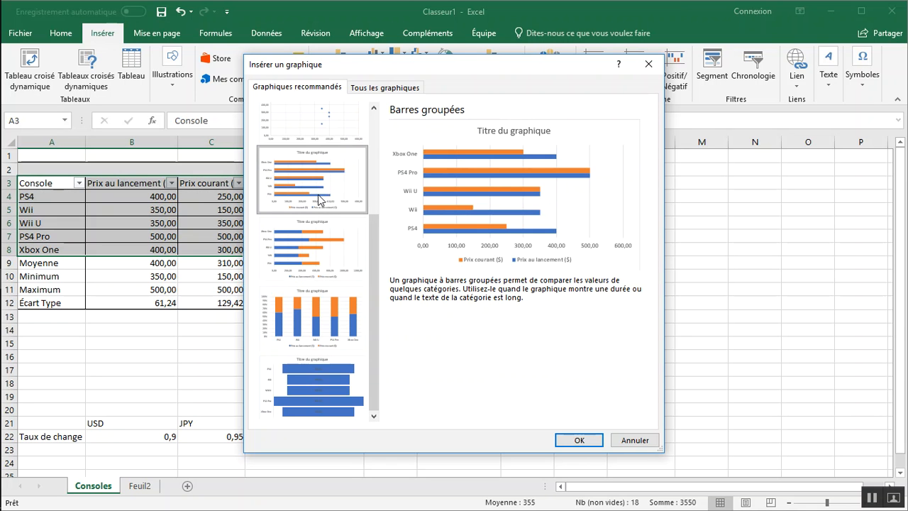
left_click(577, 439)
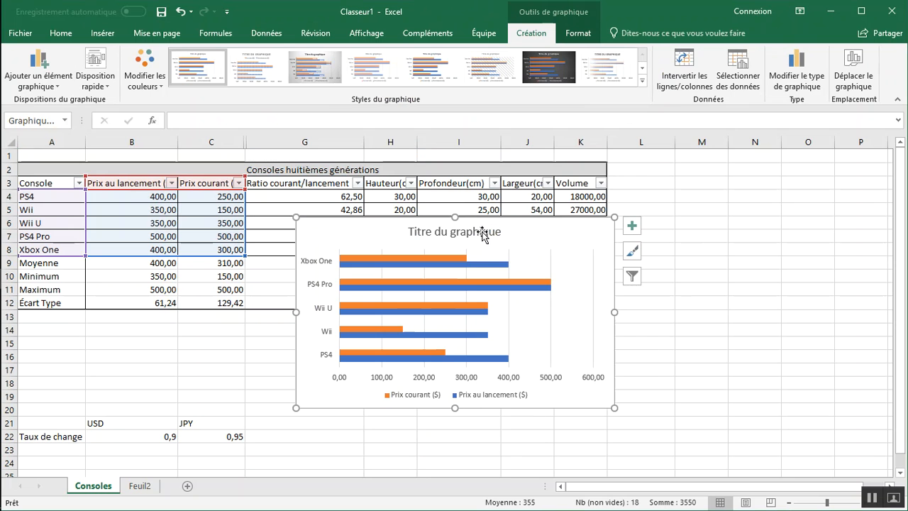
Move the bar chart below the consoles table and title it "Prix des consoles courant vs lancement"
left_click_drag(568, 228, 626, 335)
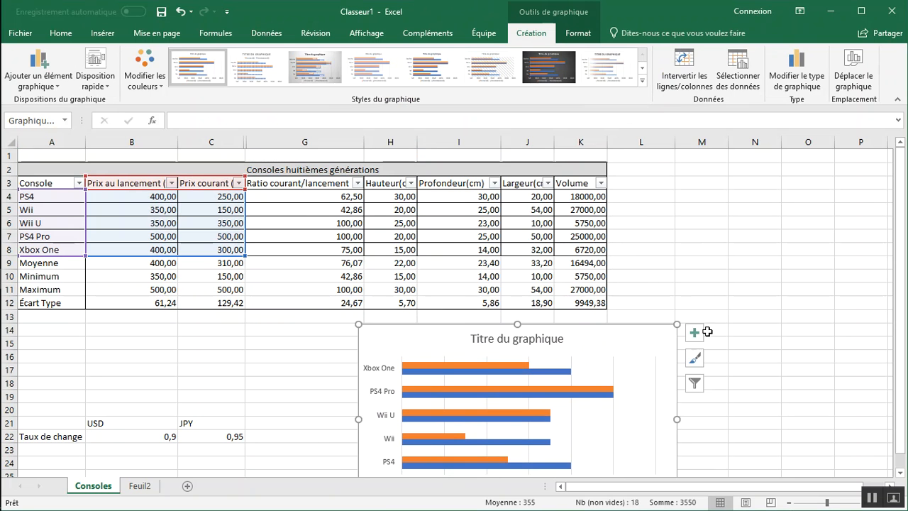
scroll(626, 335, "down", 3)
left_click(499, 215)
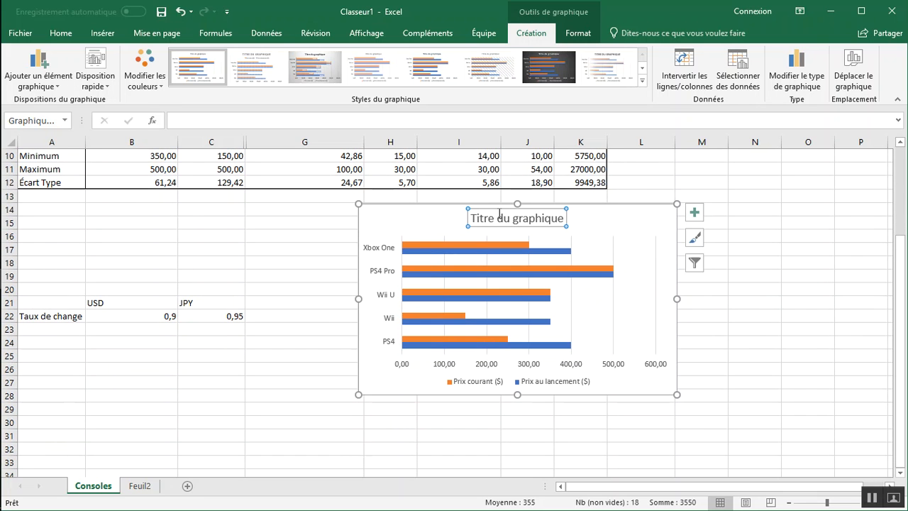
double_click(500, 219)
triple_click(500, 219)
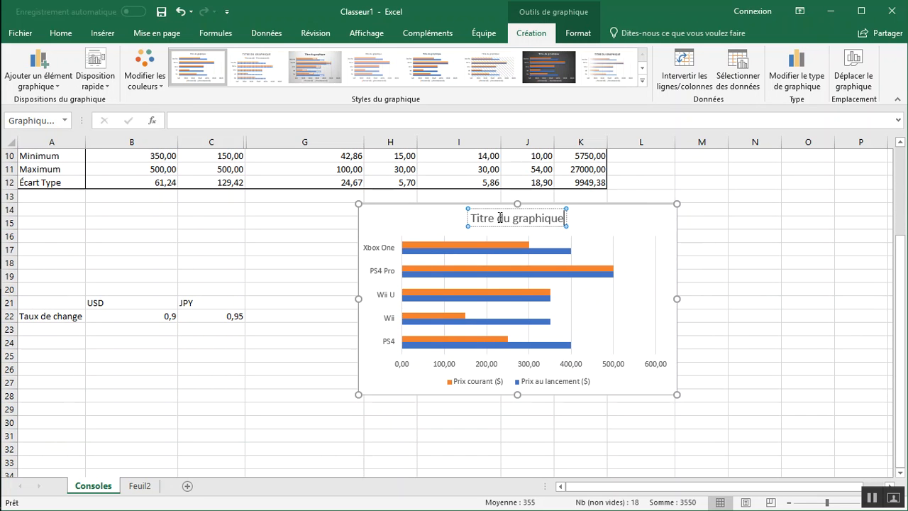
type("P")
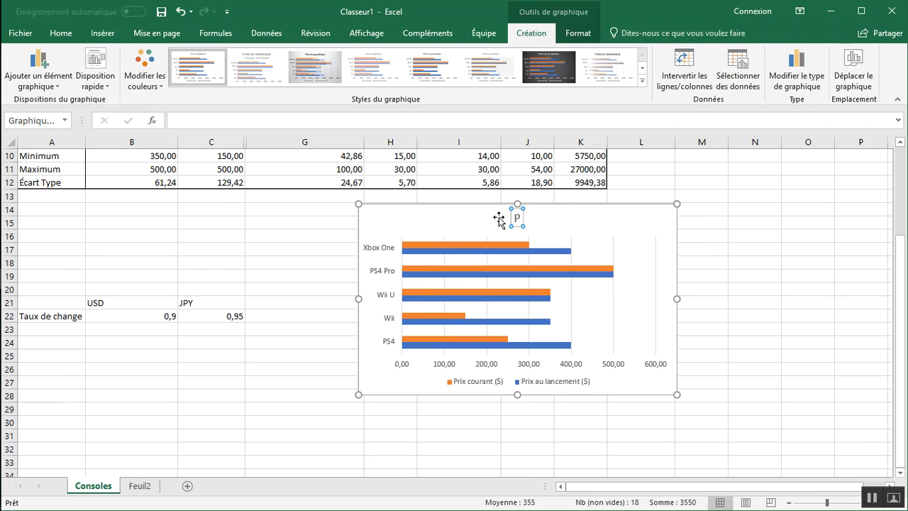
type("rix des con")
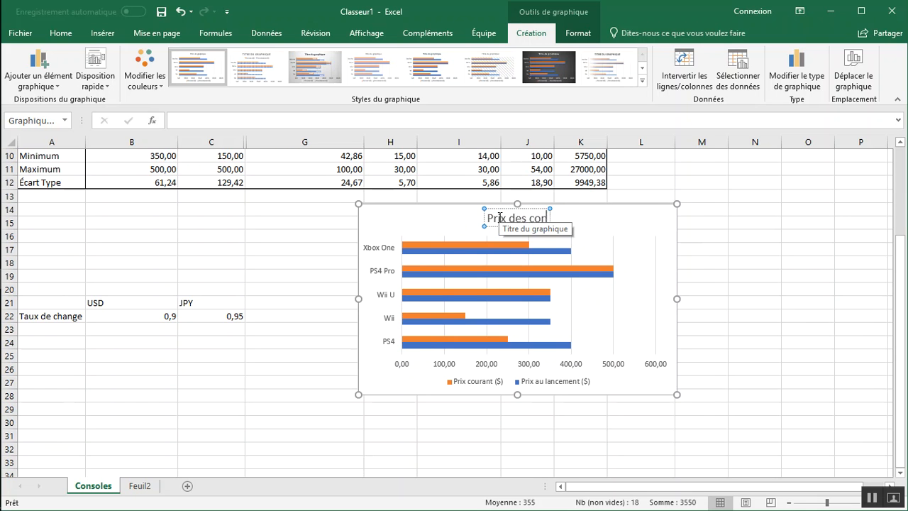
type("soles courant")
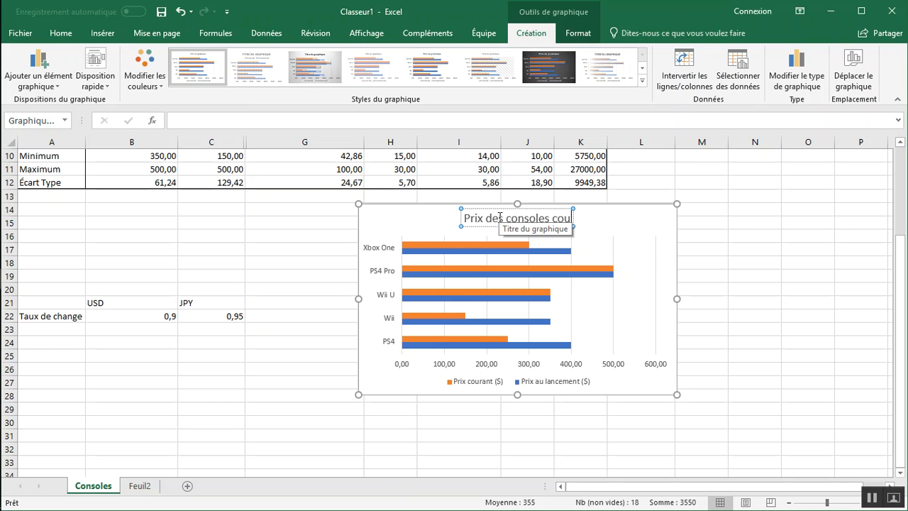
type(" vs lancement")
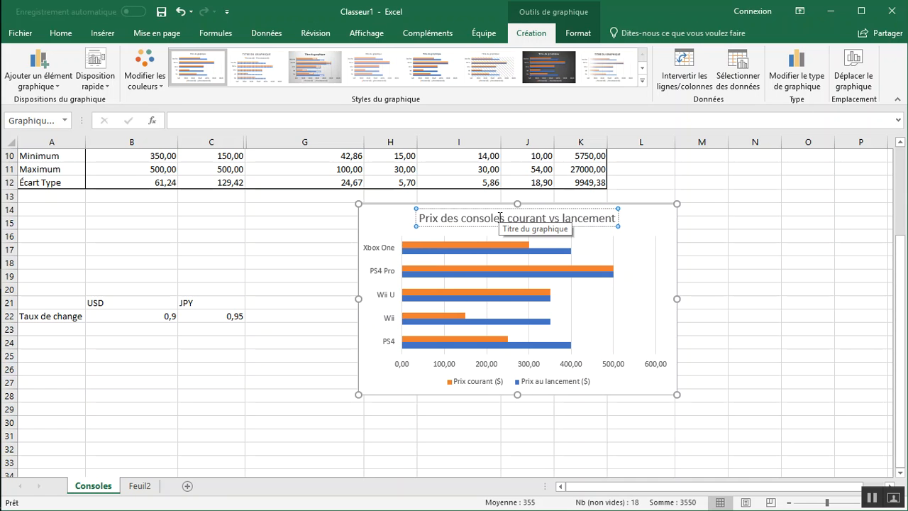
left_click(703, 251)
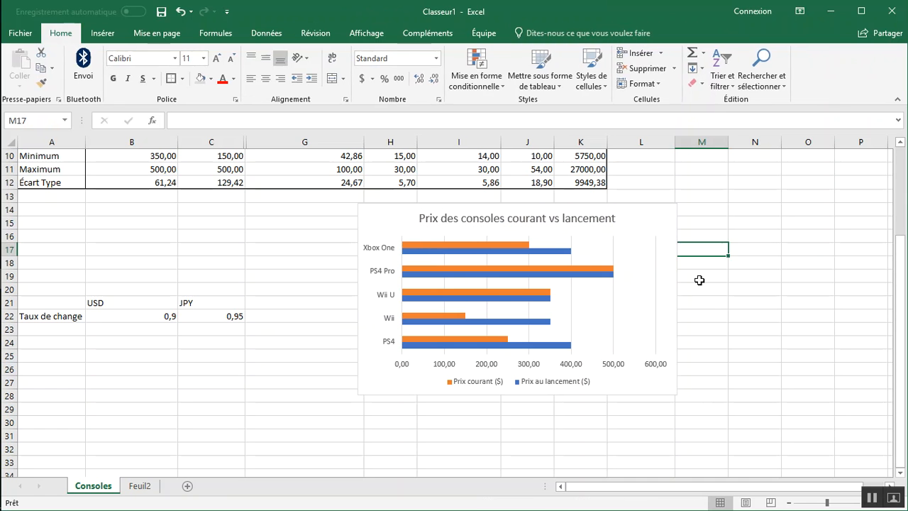
left_click(502, 285)
left_click_drag(565, 226, 511, 241)
key("ctrl+z")
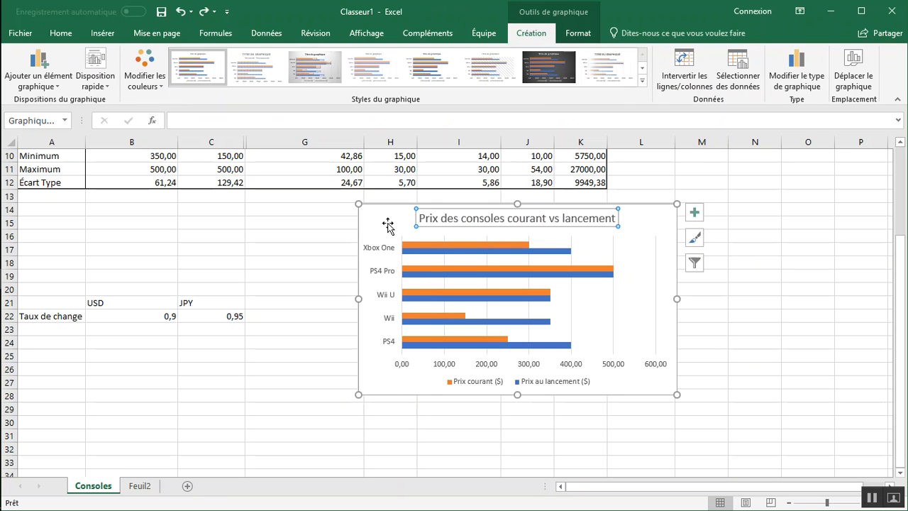
Shift the whole bar chart slightly left and about one row down, keeping it below the consoles table
left_click_drag(382, 224, 356, 236)
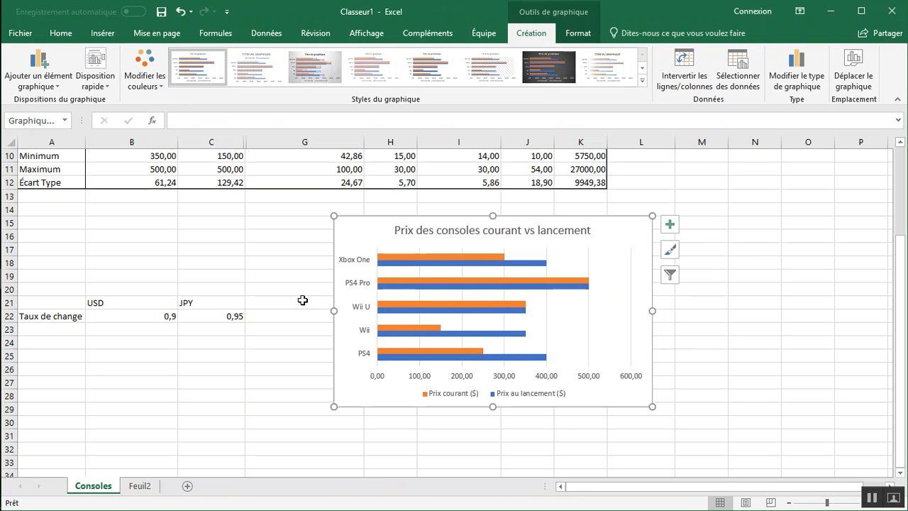
left_click(308, 312)
mouse_move(501, 284)
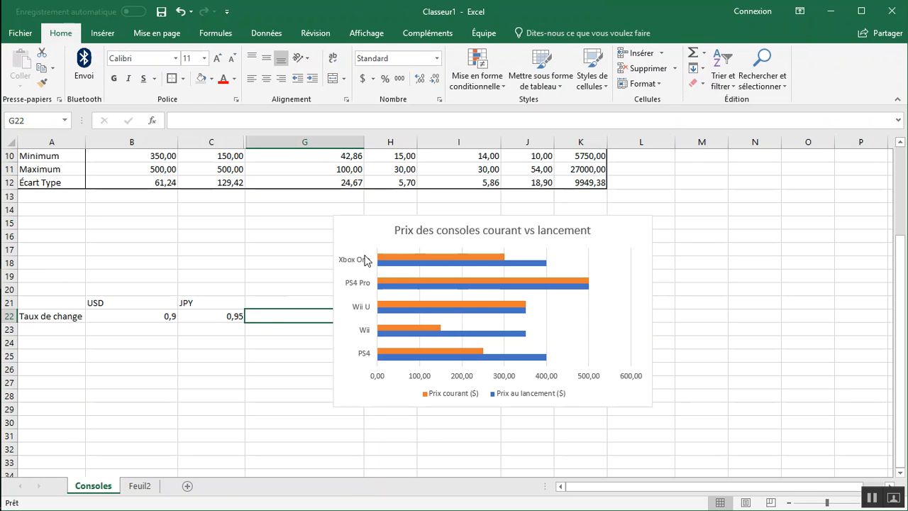
mouse_move(500, 261)
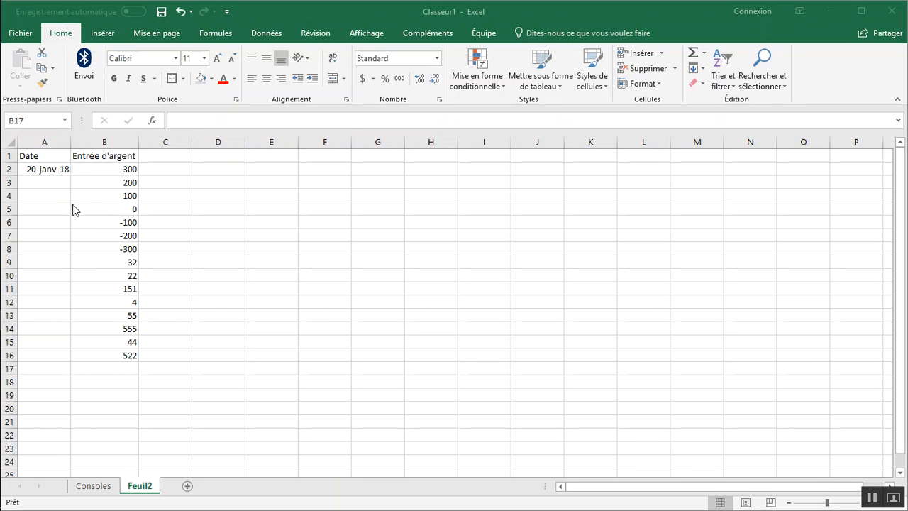
Extend the date series on Feuil2 from A2 down to A16, one day per row
left_click(44, 170)
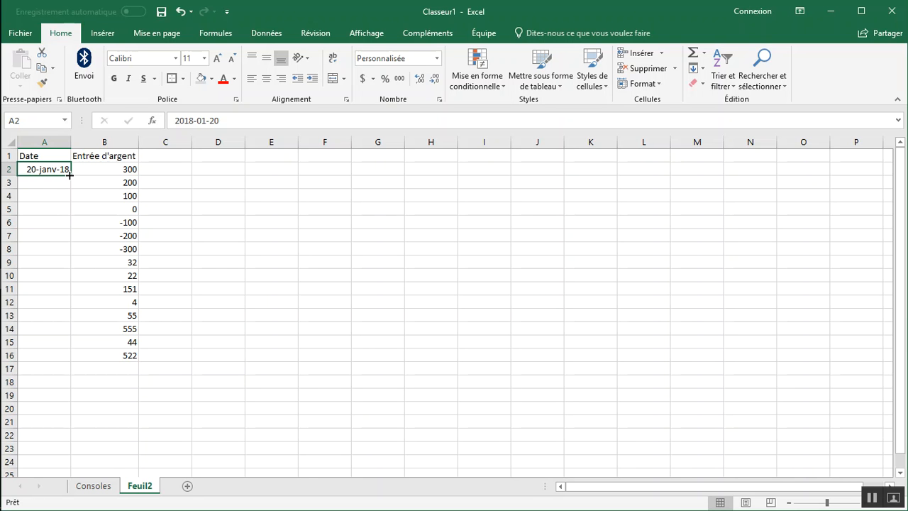
left_click_drag(69, 174, 65, 358)
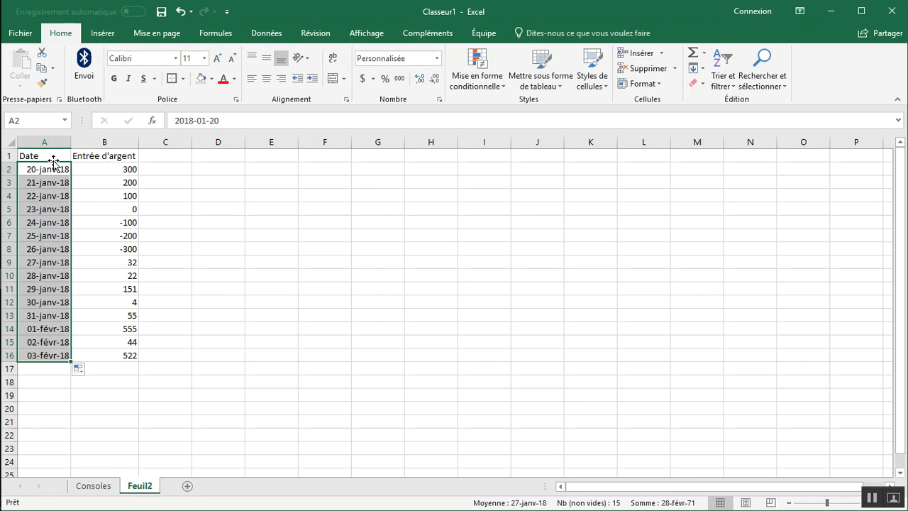
left_click_drag(54, 158, 95, 358)
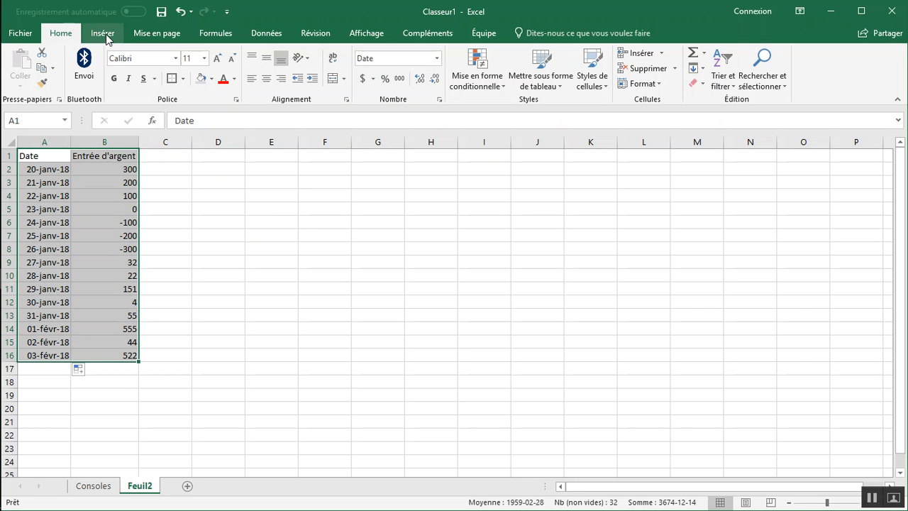
left_click(149, 171)
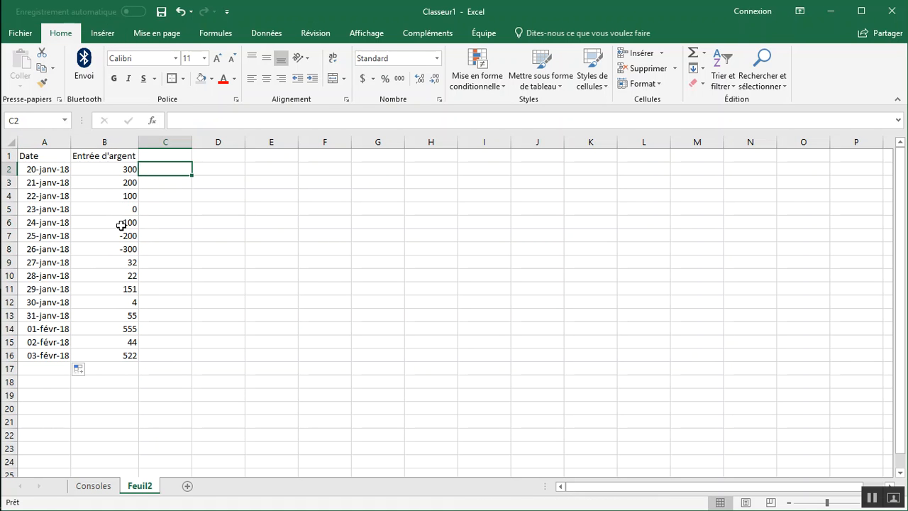
Clear the amounts in B5:B8 and refill them down to -300 by extending the series from B2:B4
left_click_drag(123, 222, 122, 248)
left_click_drag(121, 208, 123, 247)
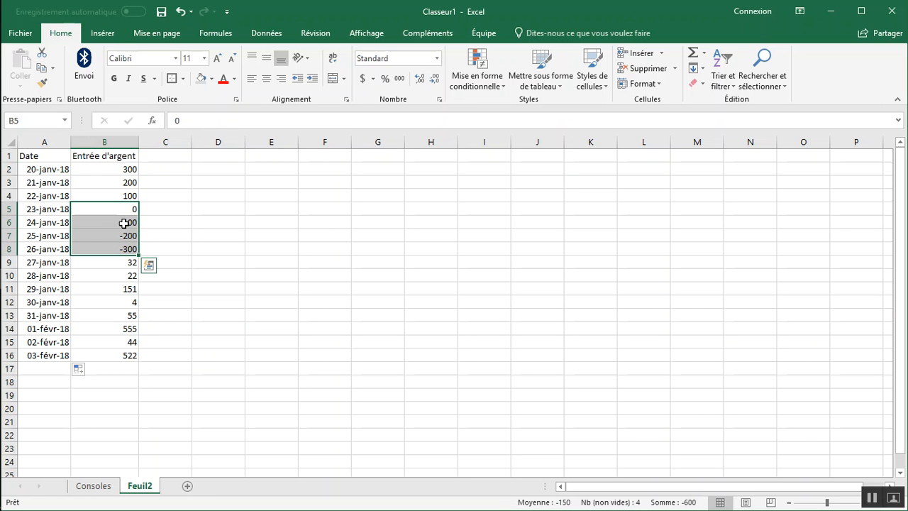
key("Delete")
left_click_drag(111, 169, 118, 194)
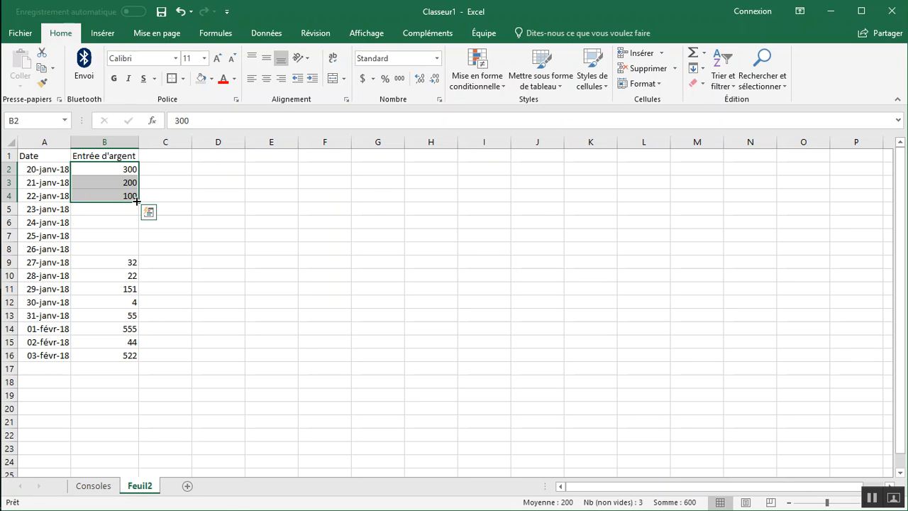
left_click_drag(137, 201, 137, 254)
left_click_drag(135, 274, 132, 252)
left_click(165, 224)
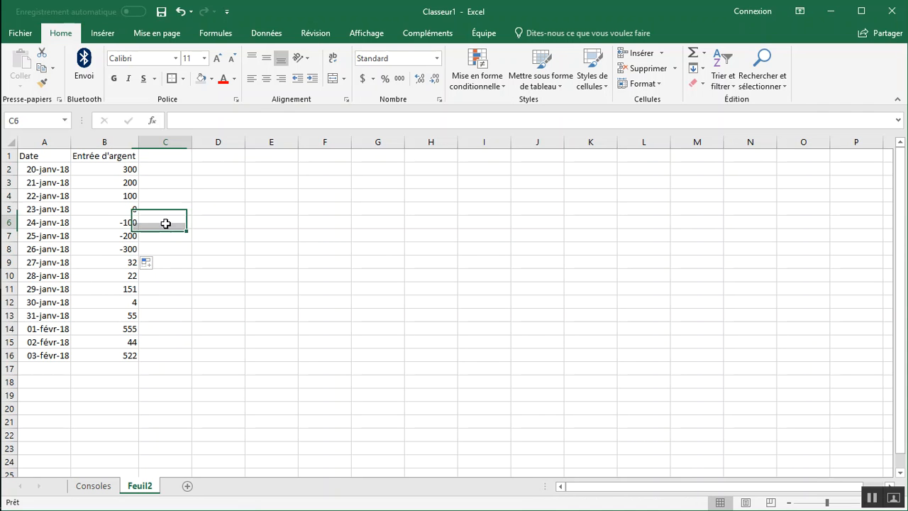
left_click(119, 262)
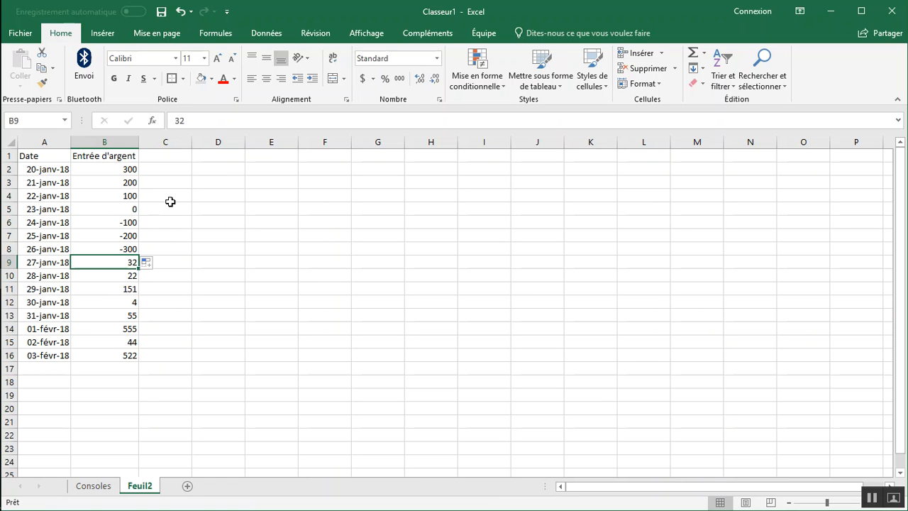
Try a number series starting with 1, 2, 3 in D2:D4, extended down to D19, and clear it
left_click(239, 167)
type("1")
key("Return")
type("2")
key("Return")
type("3")
key("Return")
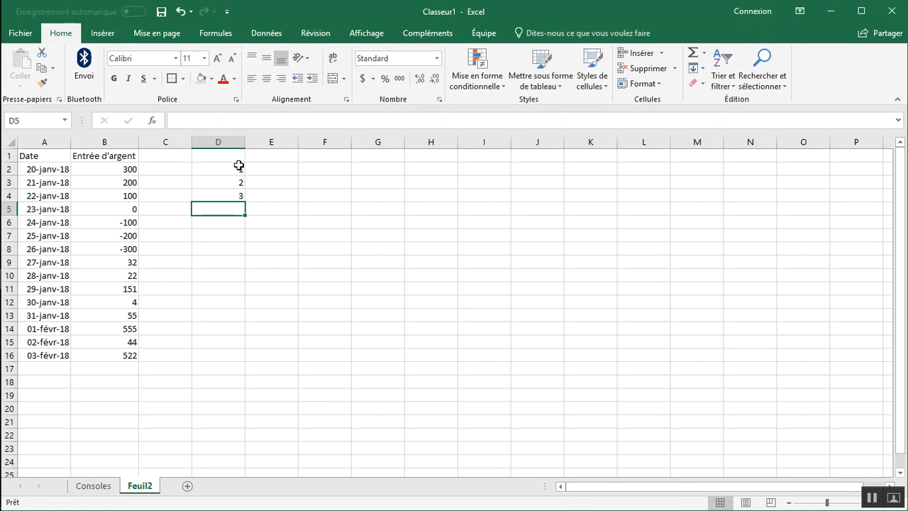
left_click_drag(239, 169, 241, 401)
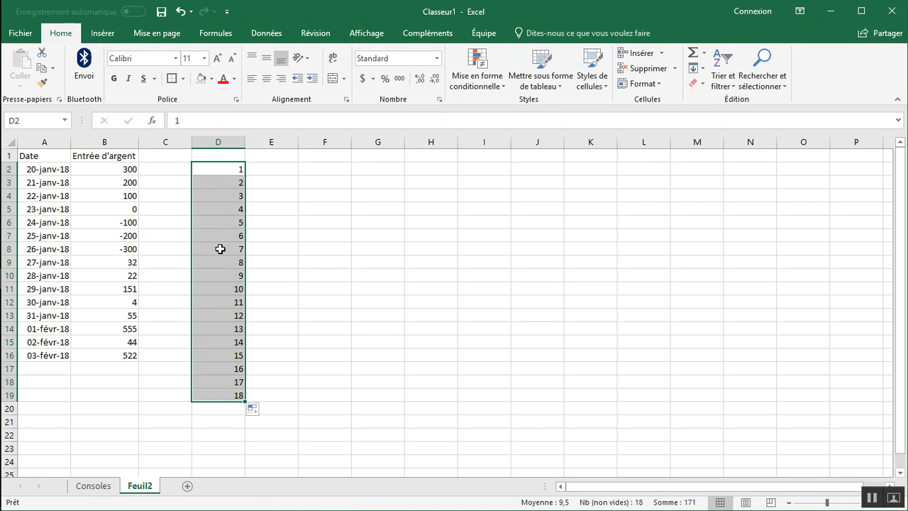
key("Delete")
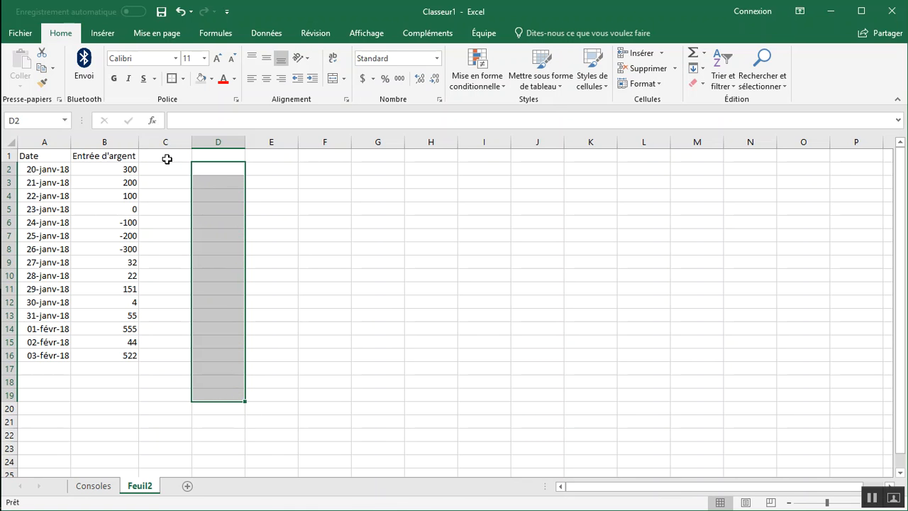
left_click(166, 156)
Insert the recommended Courbe line chart for A1:B16, after comparing it with the column and scatter suggestions
left_click_drag(54, 152, 100, 355)
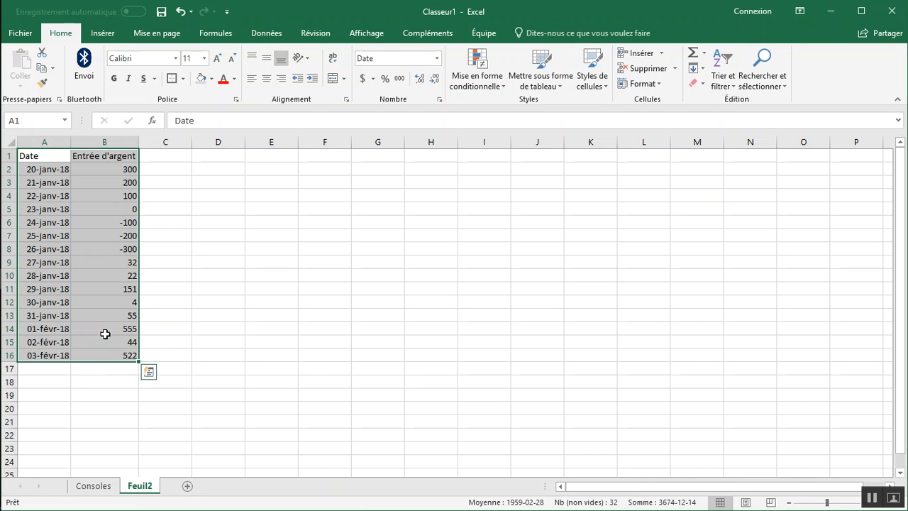
left_click(99, 34)
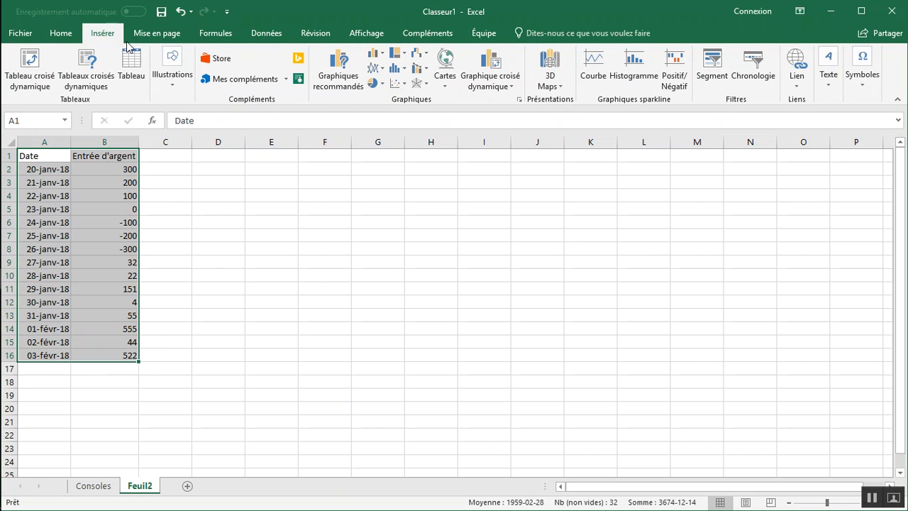
left_click(340, 64)
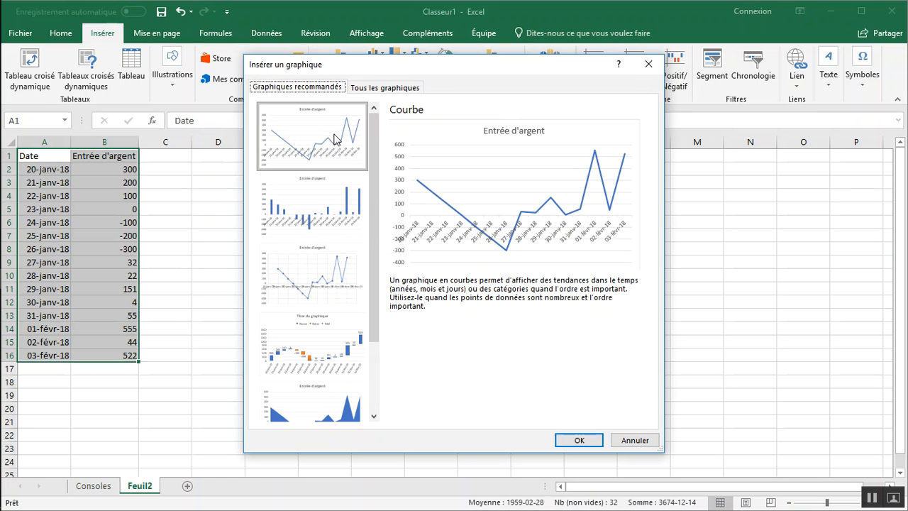
left_click(330, 183)
left_click(319, 287)
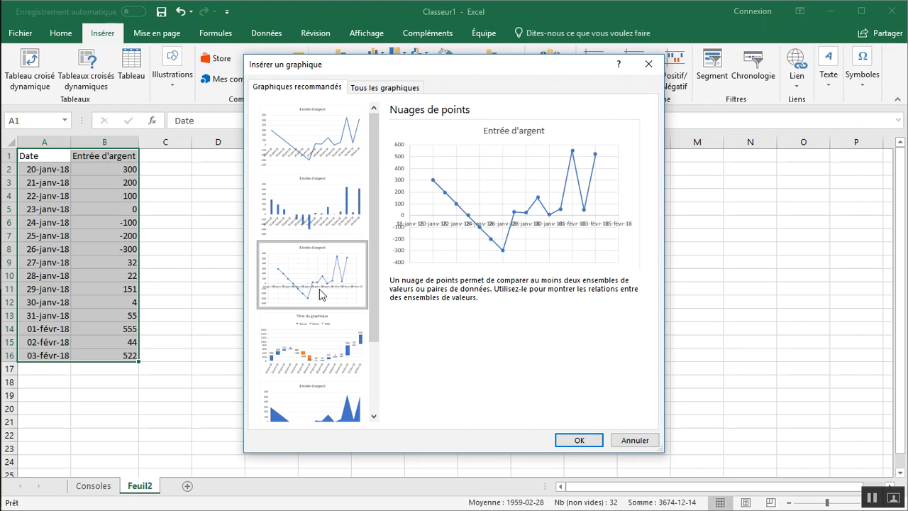
left_click(320, 141)
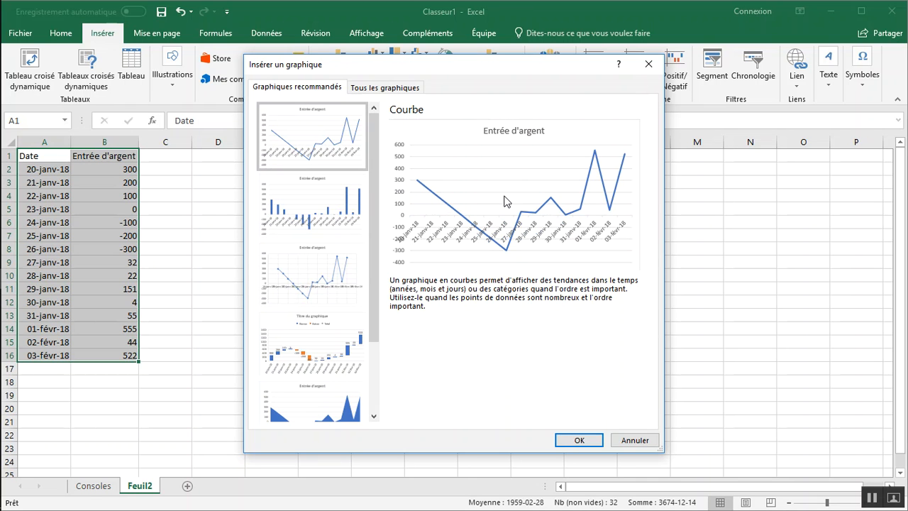
scroll(356, 273, "down", 3)
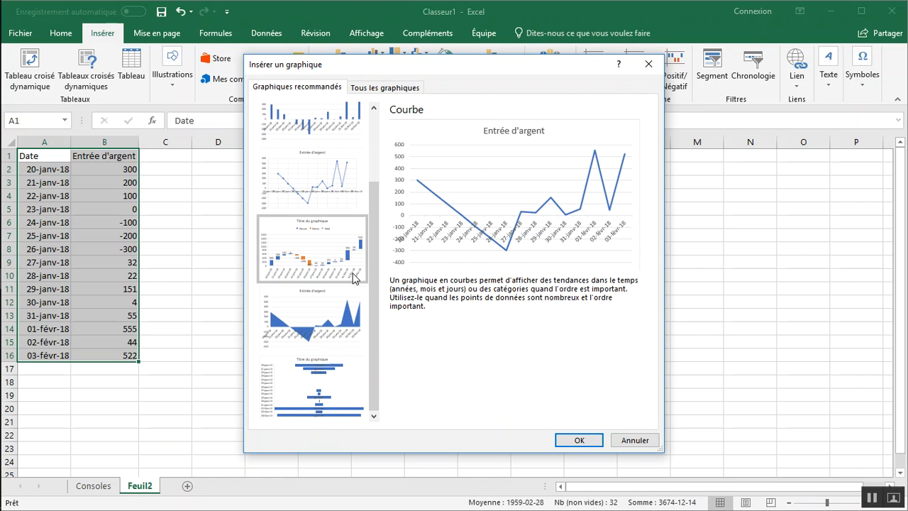
left_click(581, 441)
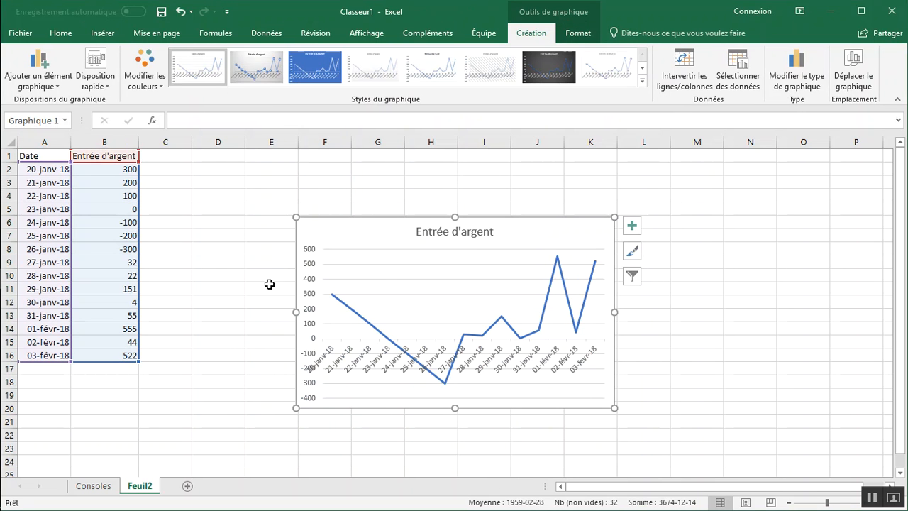
Try the Aucun trait and Automatique line options on the line chart's date axis
left_click(493, 364)
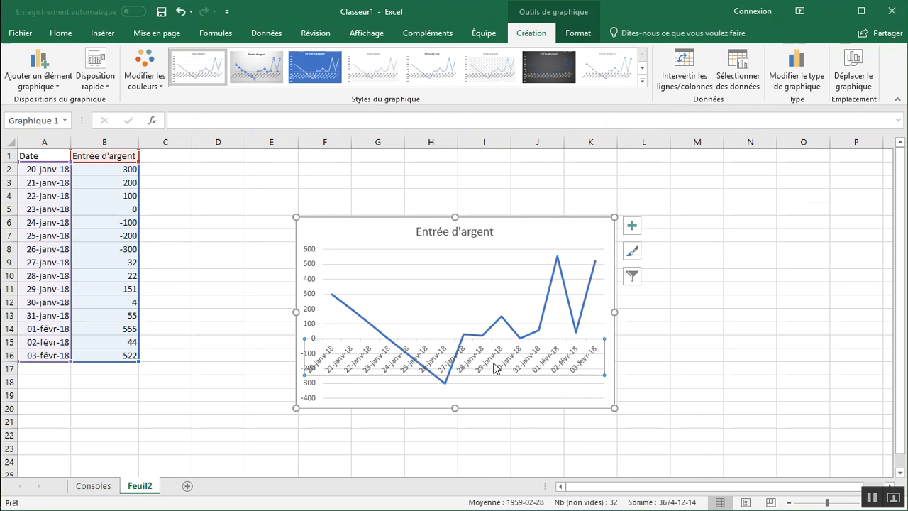
double_click(578, 352)
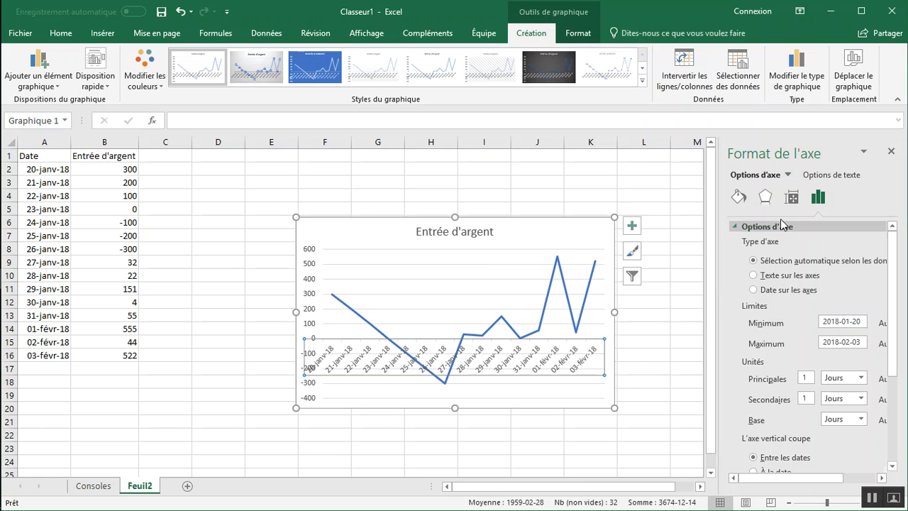
left_click(738, 197)
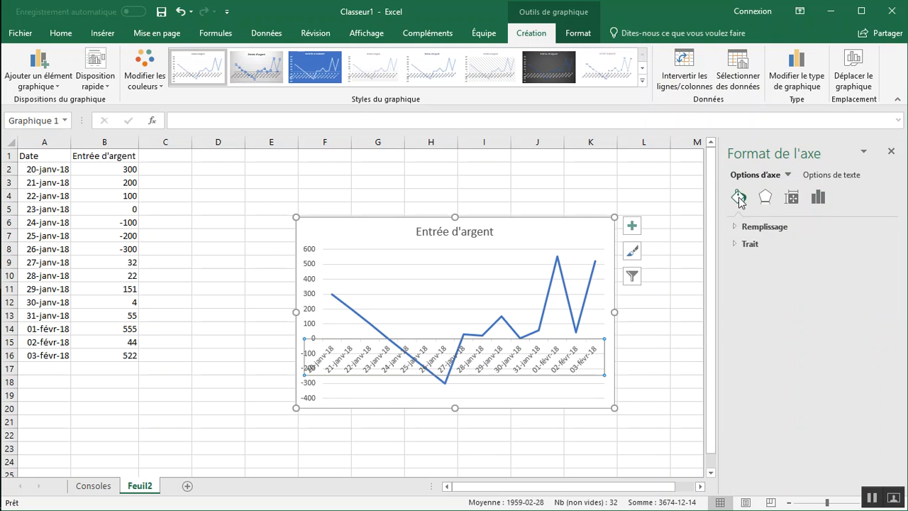
left_click(738, 245)
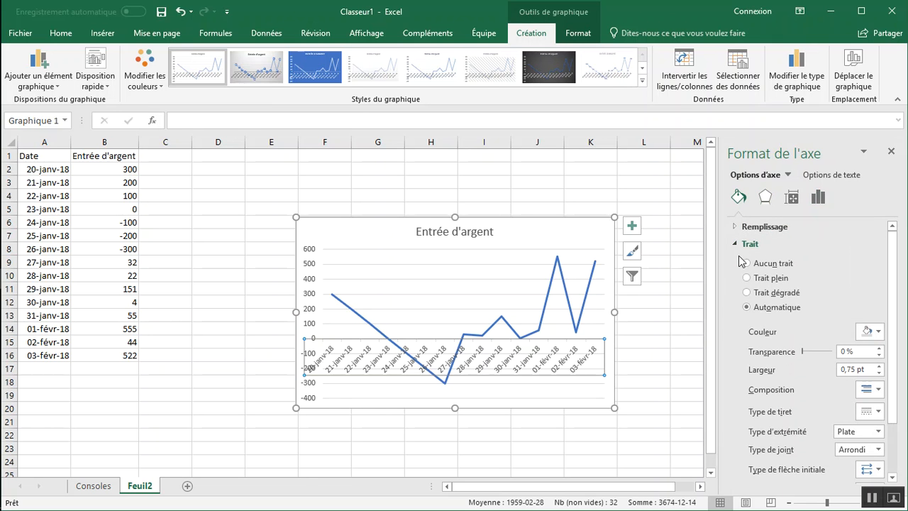
left_click(746, 264)
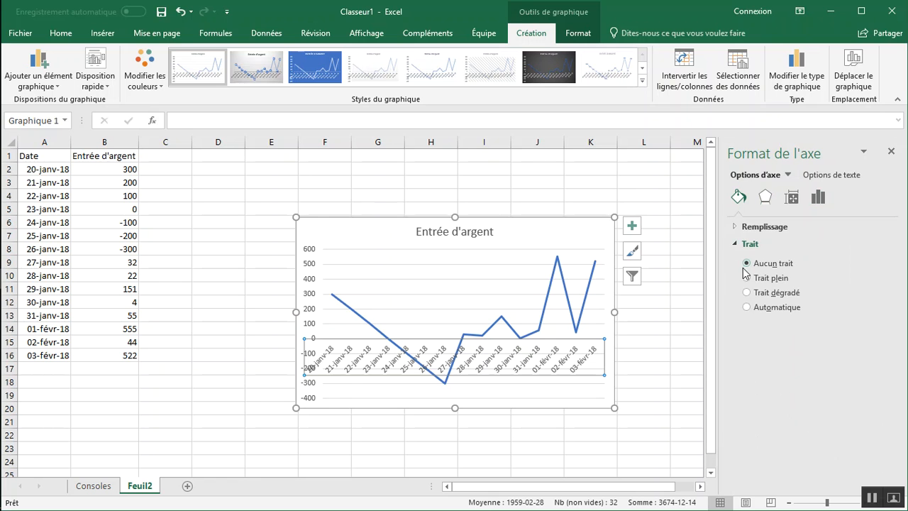
left_click(746, 308)
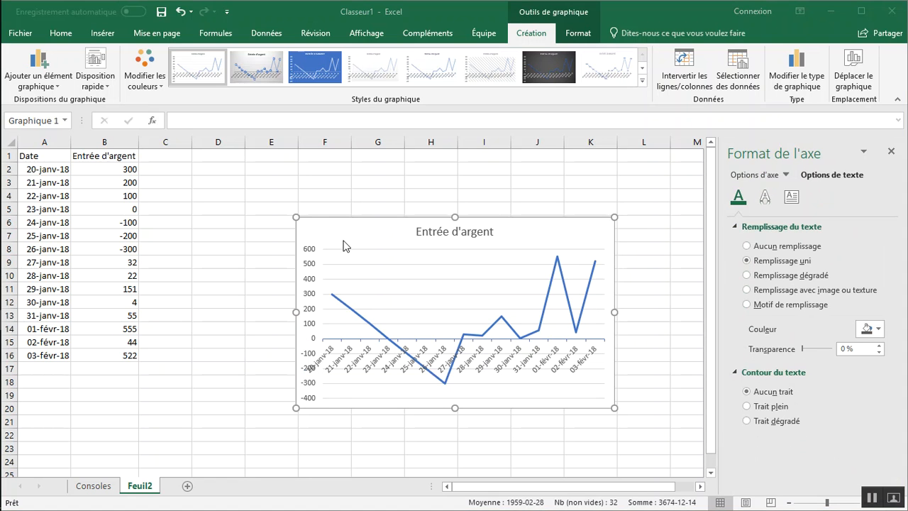
Examine the formatting options of the data series and the date axis, including fill, line and text
left_click(466, 319)
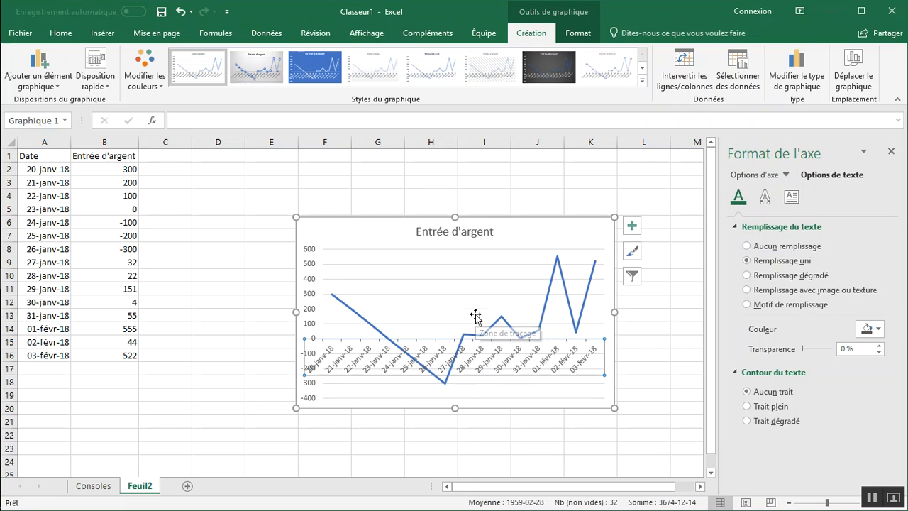
left_click(543, 326)
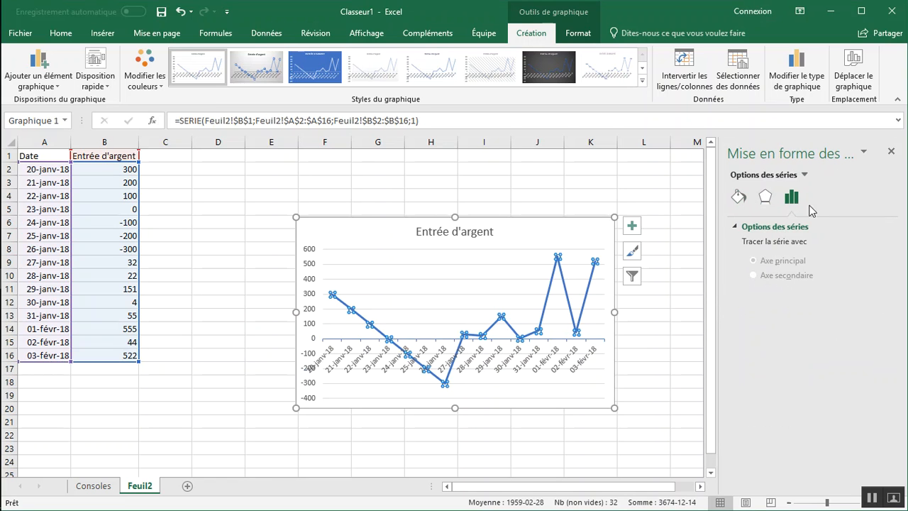
left_click(482, 366)
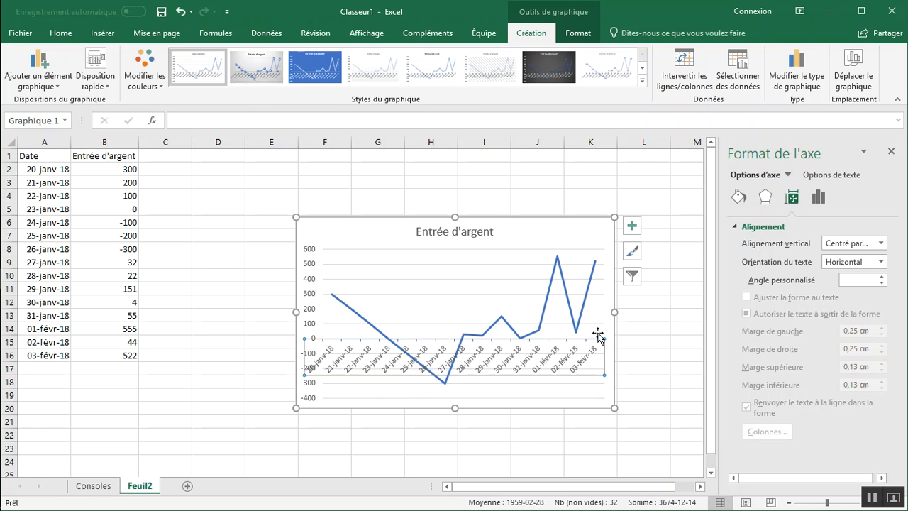
left_click(741, 196)
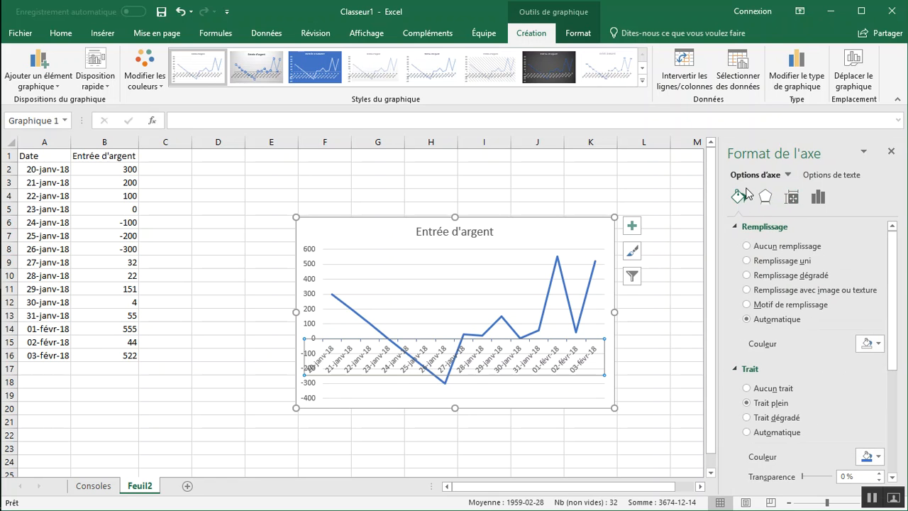
left_click(832, 176)
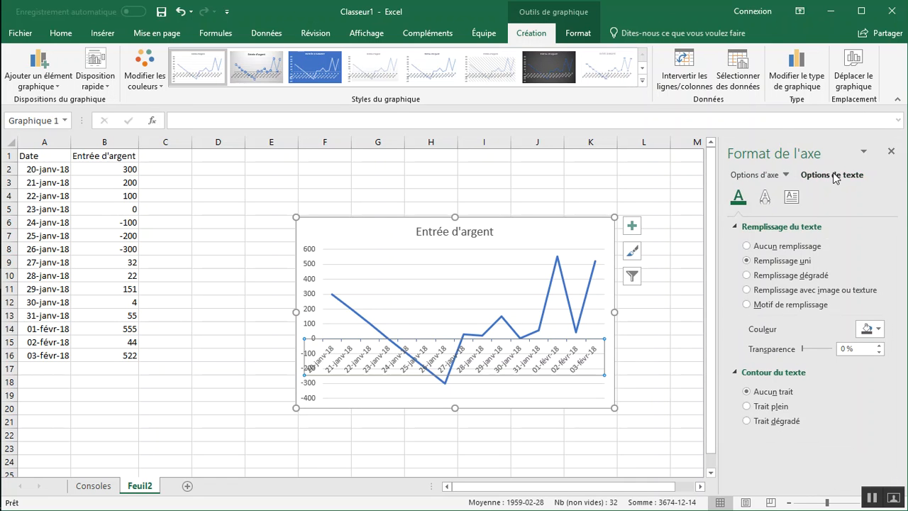
Apply the chart style with a solid blue background and white line, then deselect the chart
key("ctrl")
key("ctrl")
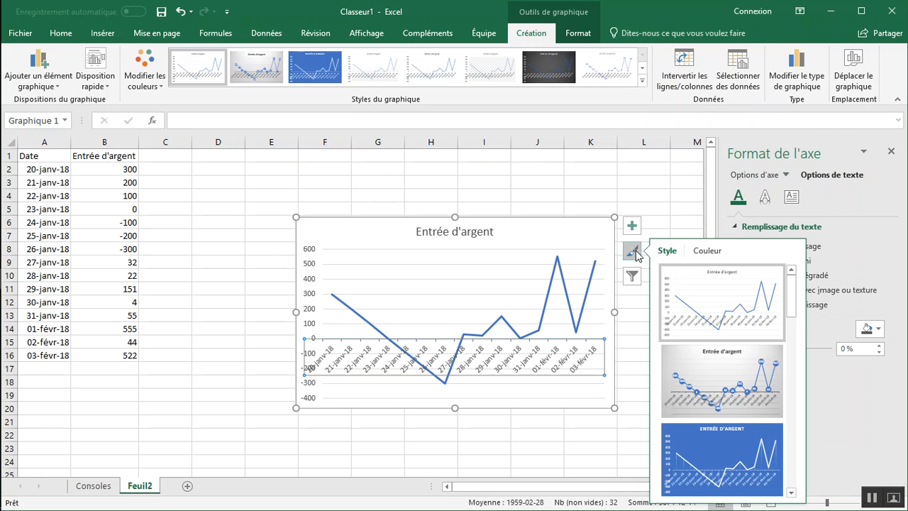
left_click(703, 459)
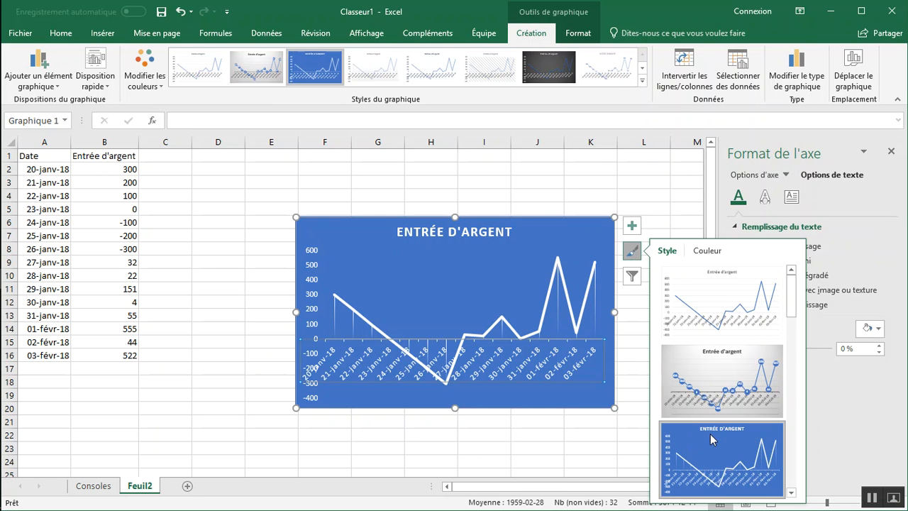
left_click(583, 445)
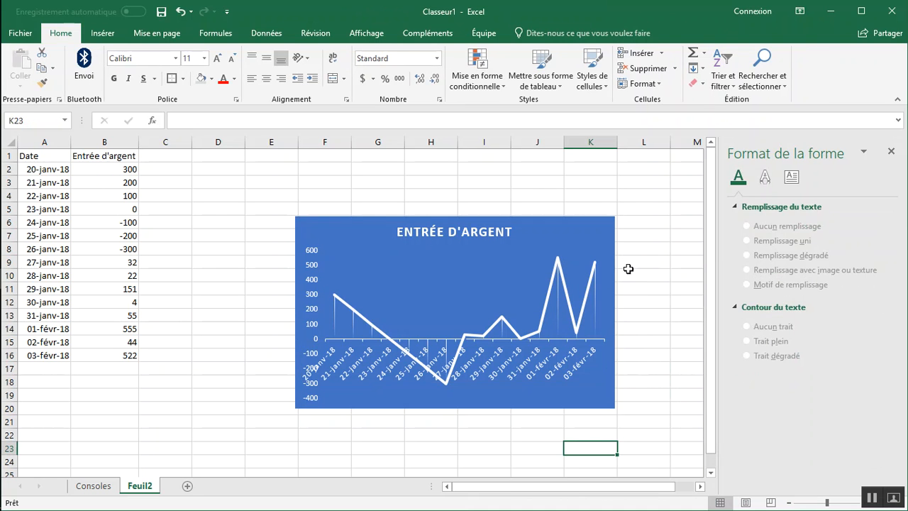
Show the date axis's text options and look through the chart's elements, styles and filter choices
left_click(479, 373)
left_click(480, 373)
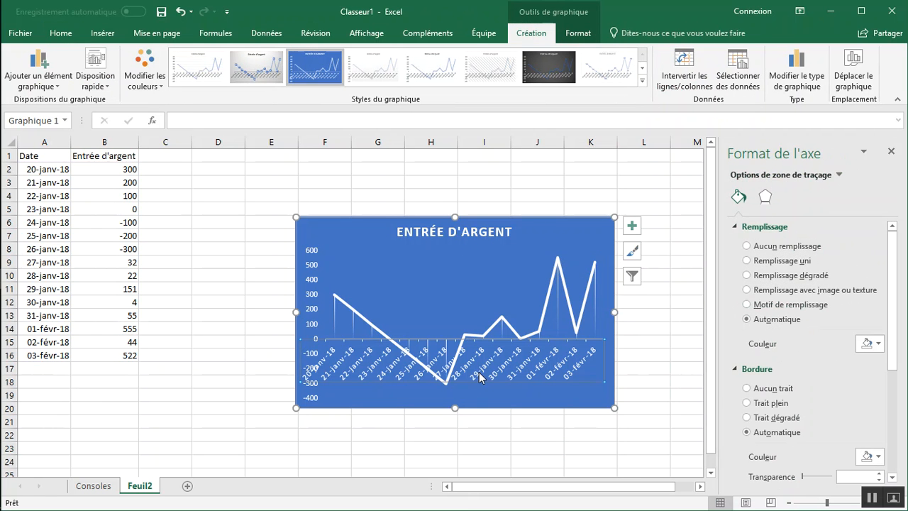
left_click(814, 177)
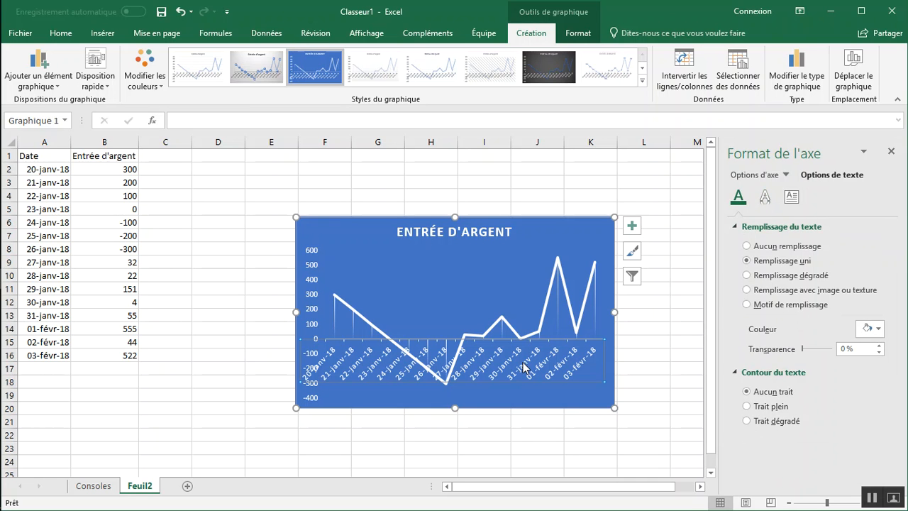
left_click(632, 226)
left_click(632, 251)
left_click(631, 276)
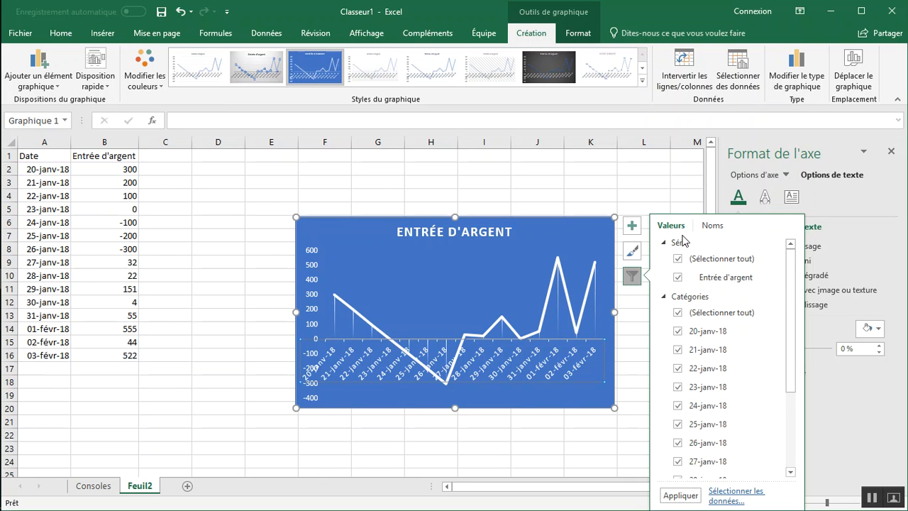
left_click(631, 276)
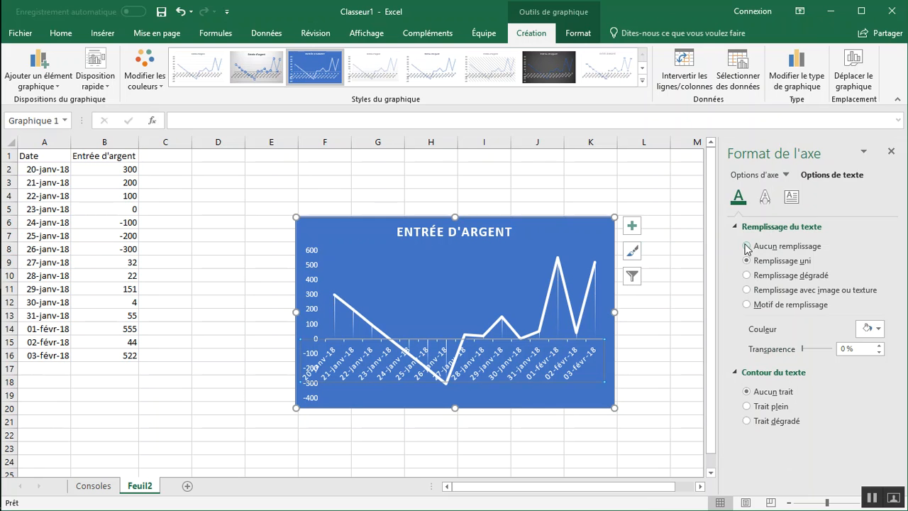
Give the date axis labels a solid dark orange-brown text fill, after trying no fill
left_click(746, 246)
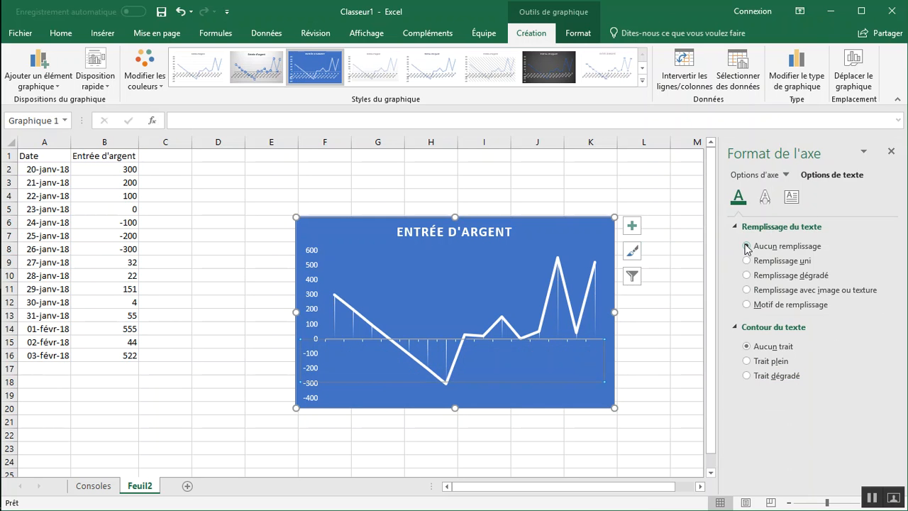
left_click(746, 260)
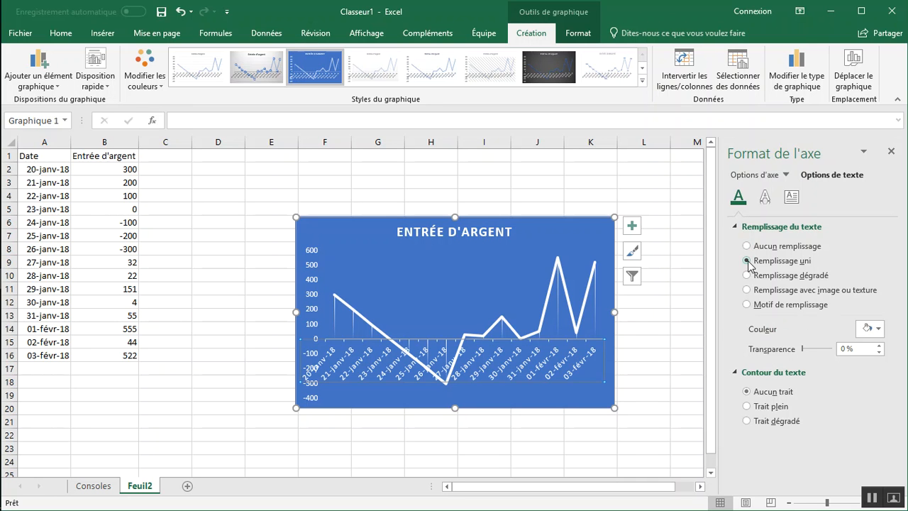
left_click(868, 328)
left_click(854, 373)
left_click(879, 331)
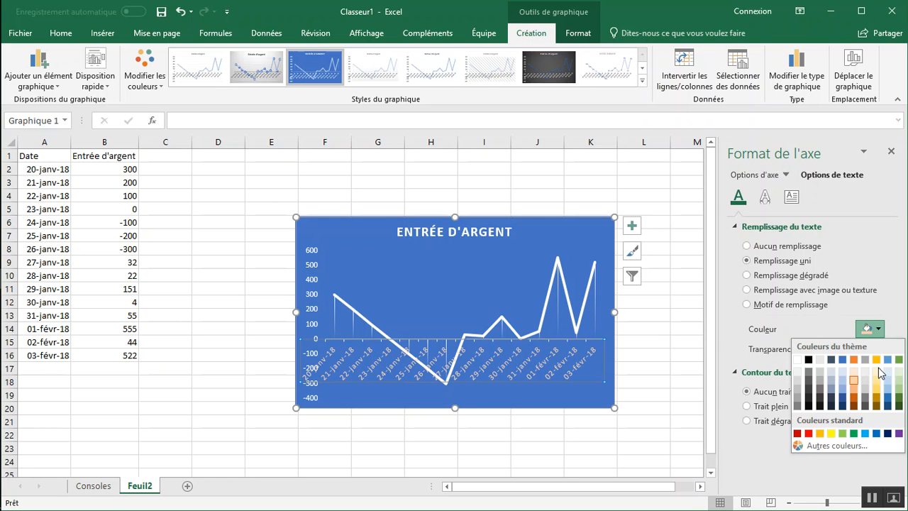
left_click(854, 411)
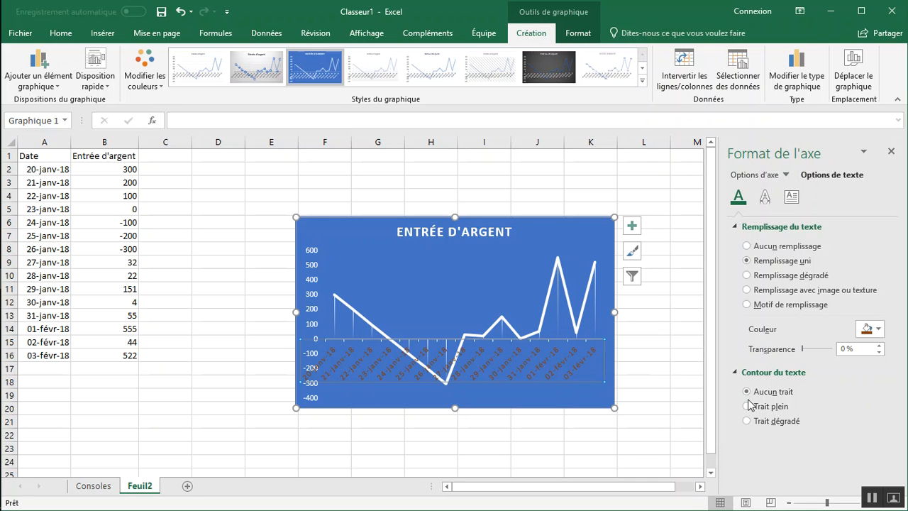
Set the date axis labels' vertical alignment to Bas, then their text orientation to Vertical
left_click(791, 197)
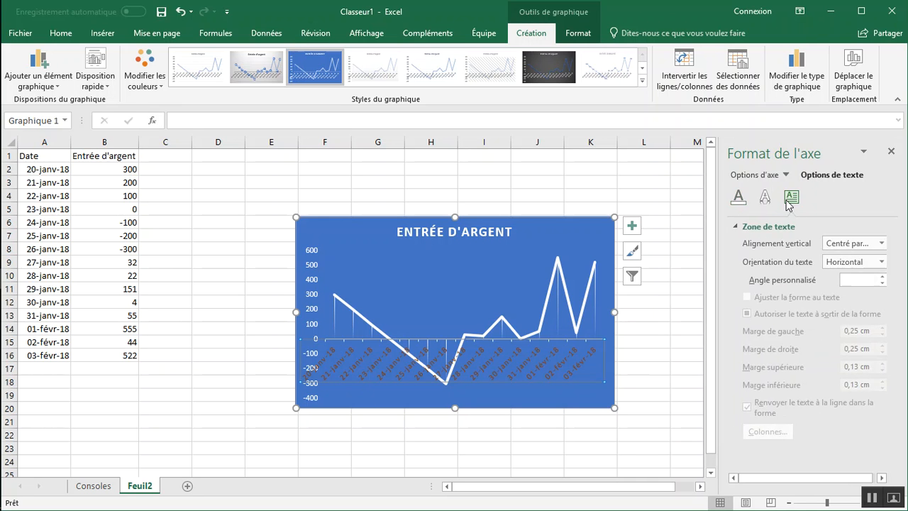
left_click(855, 244)
left_click(881, 244)
left_click(880, 244)
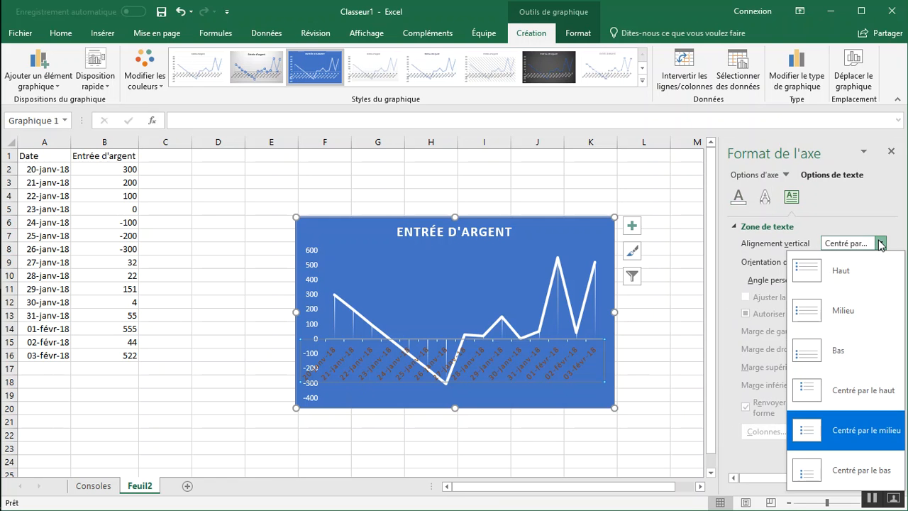
left_click(821, 353)
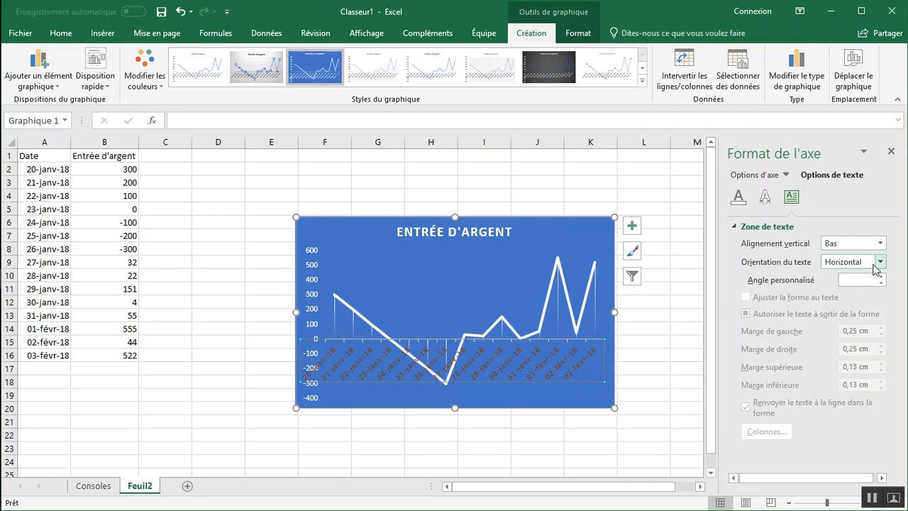
left_click(880, 262)
left_click(842, 337)
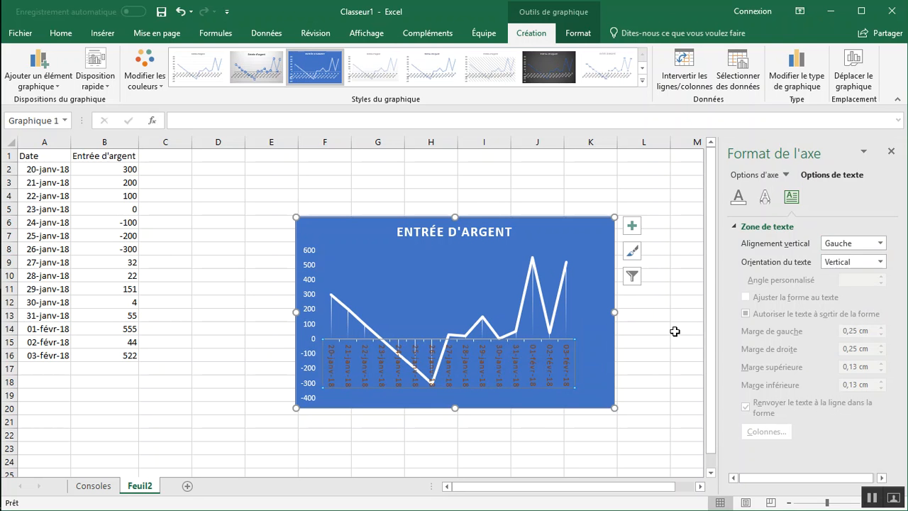
left_click(766, 198)
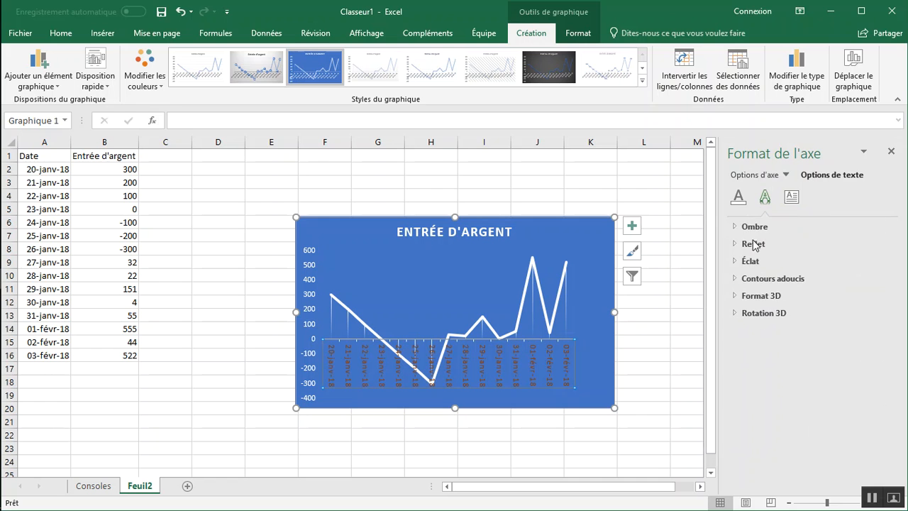
Change the Entrée d'argent data line to a light gold colour and deselect the chart
left_click(528, 302)
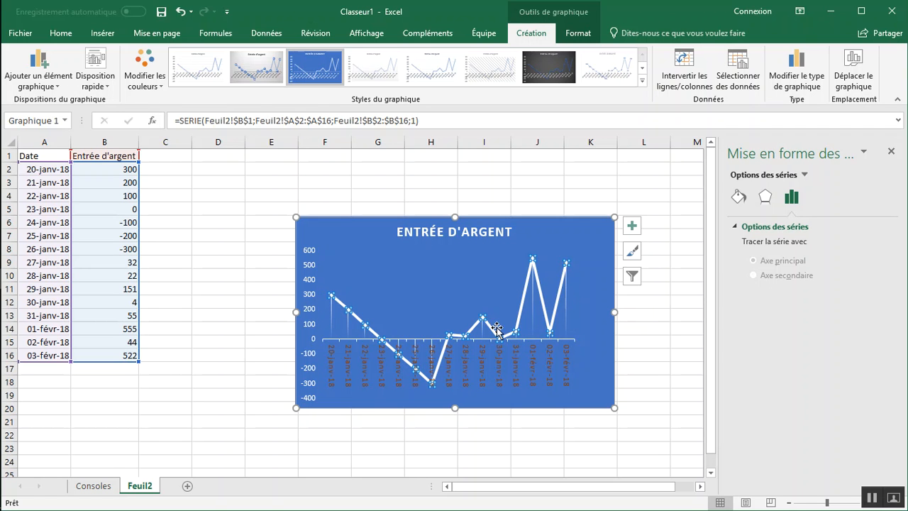
left_click(739, 198)
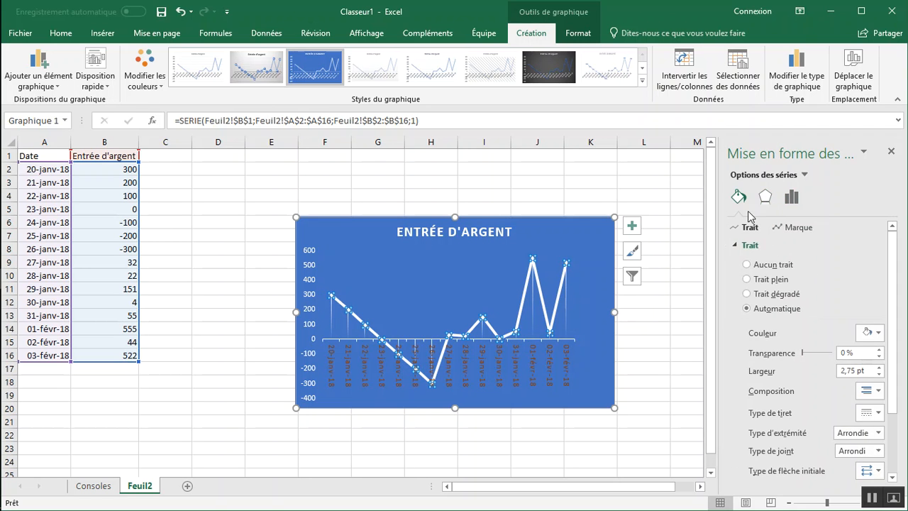
left_click(879, 333)
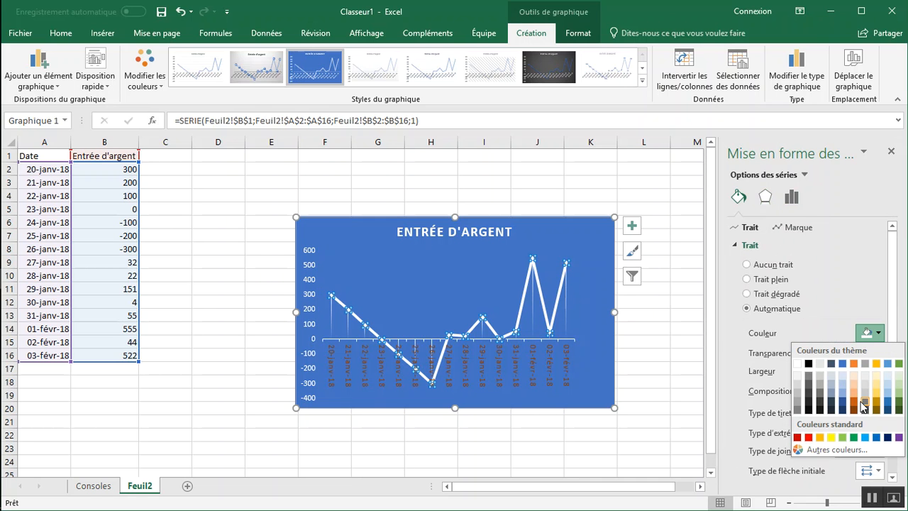
left_click(886, 393)
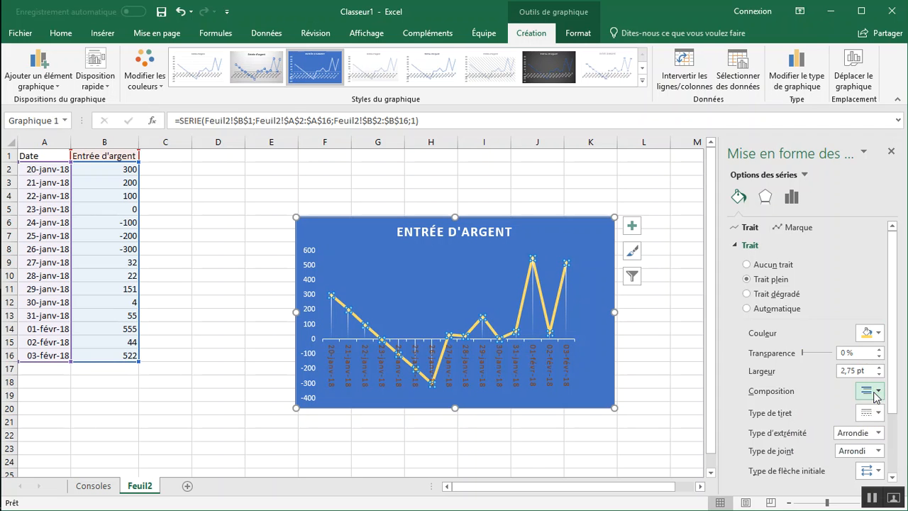
left_click(630, 357)
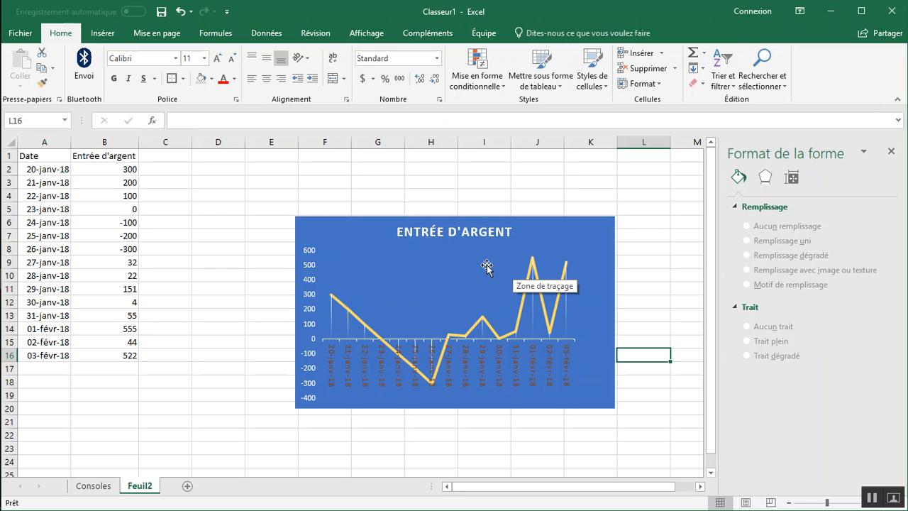
Show the chart types available for insertion
left_click(102, 32)
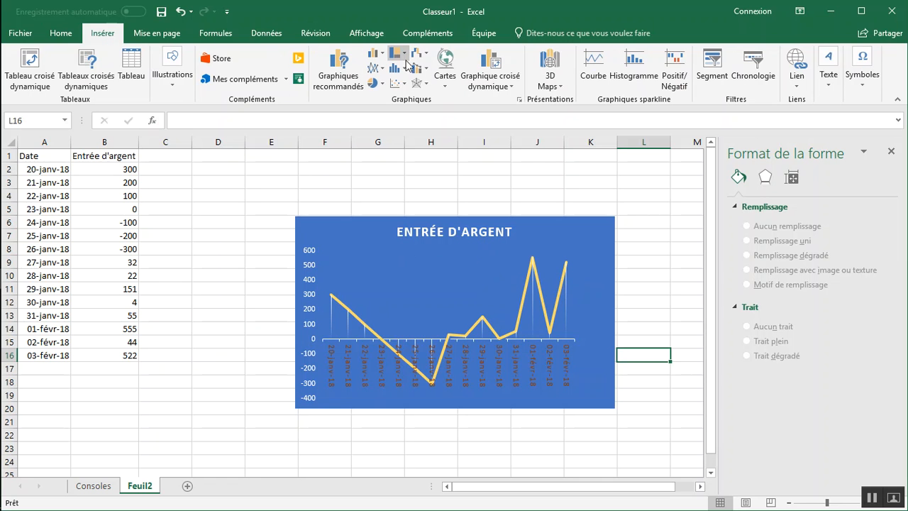